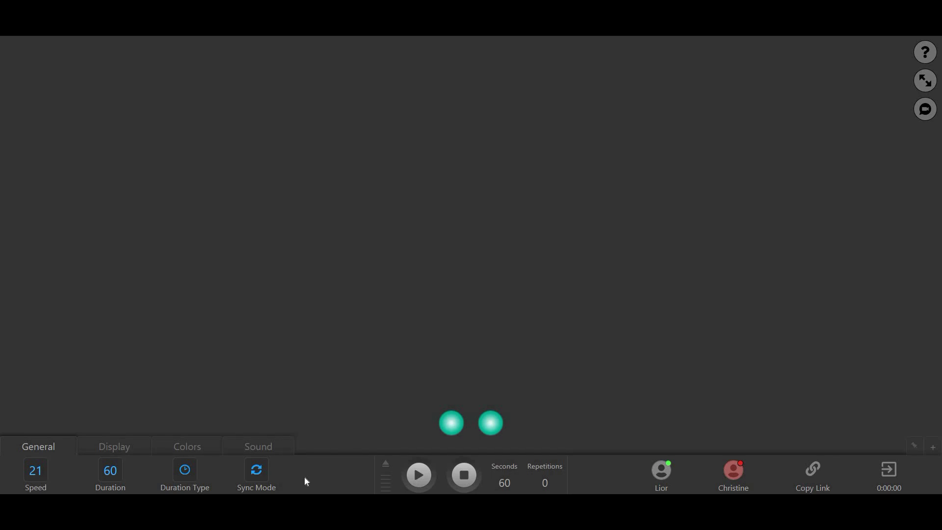
Step: Choose the second purple shade as the session background colour
left_click(188, 446)
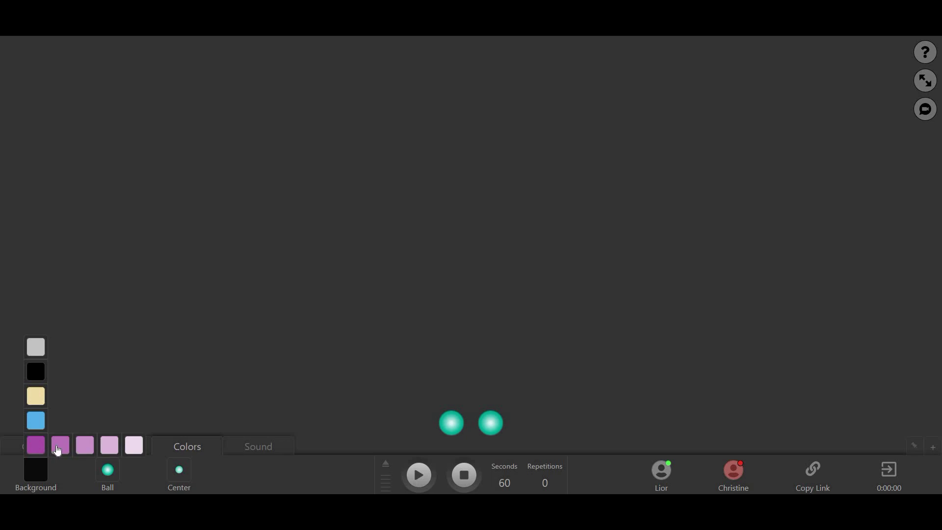
left_click(59, 446)
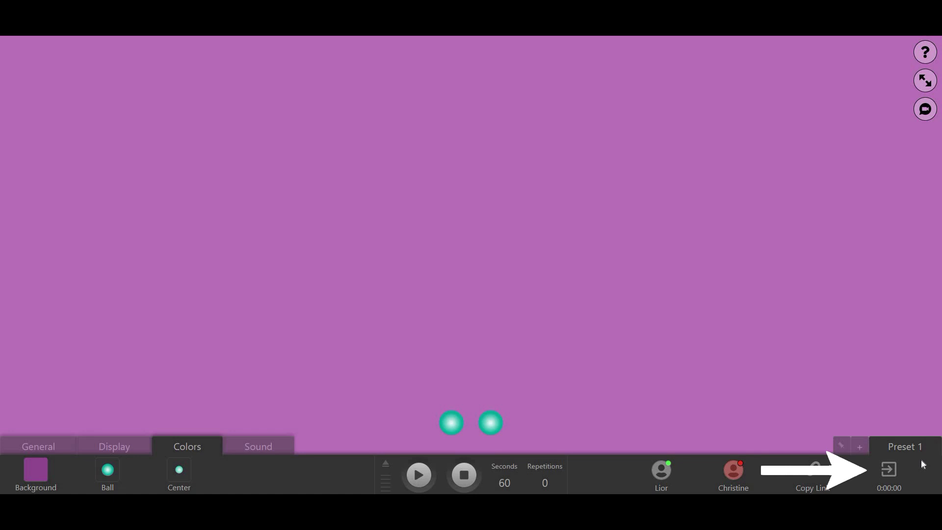
Step: End the session and start a new one with the same client from the Client List
left_click(890, 470)
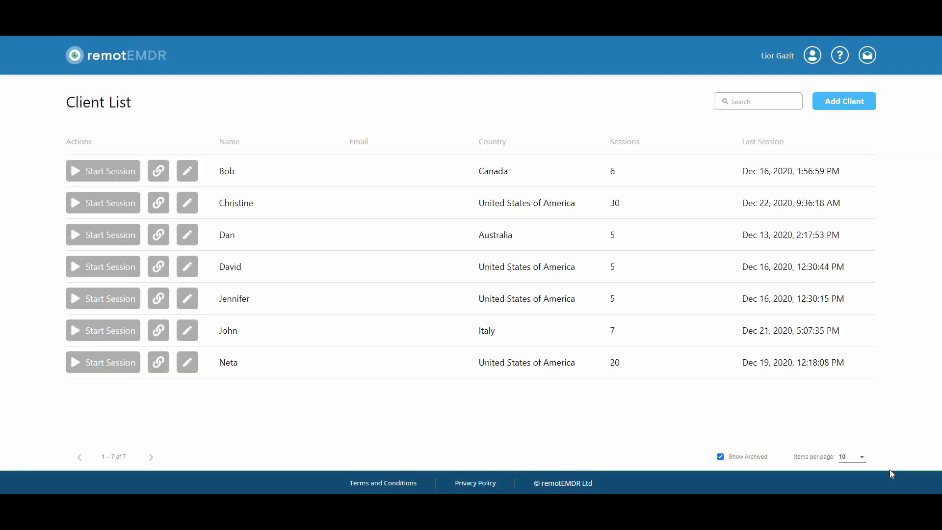
left_click(110, 204)
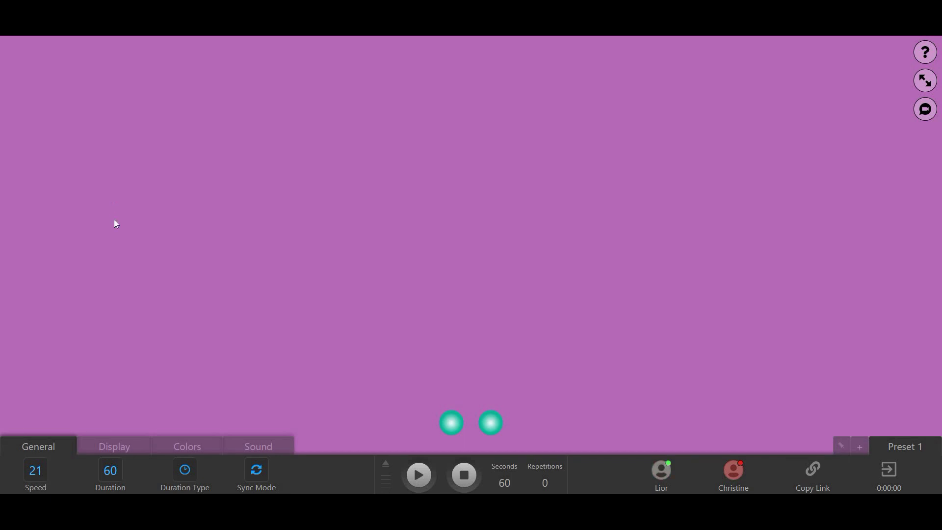
Step: Review the Display, Colors and Sound settings in turn
left_click(131, 446)
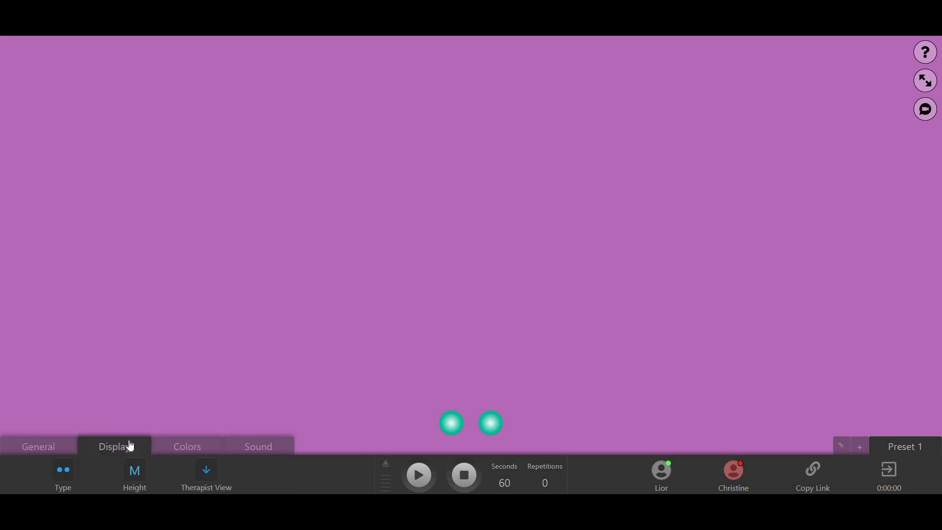
left_click(165, 447)
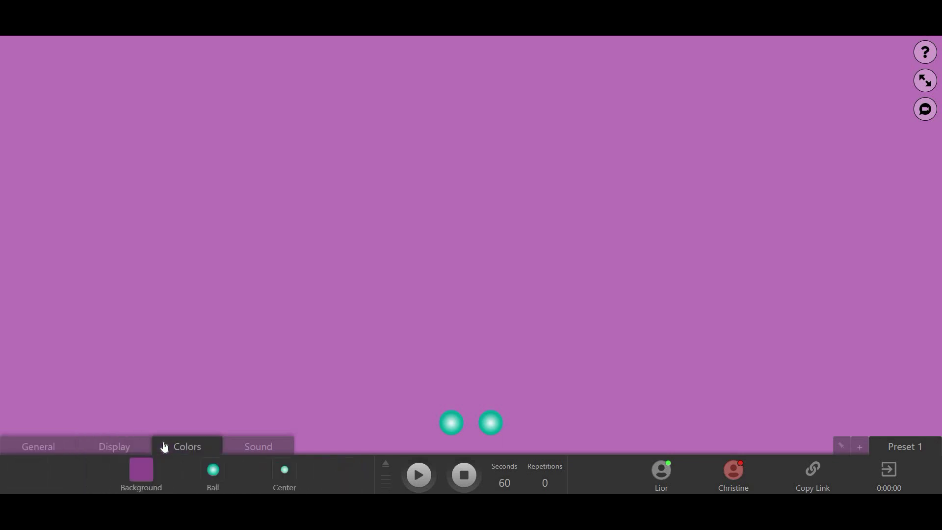
left_click(234, 449)
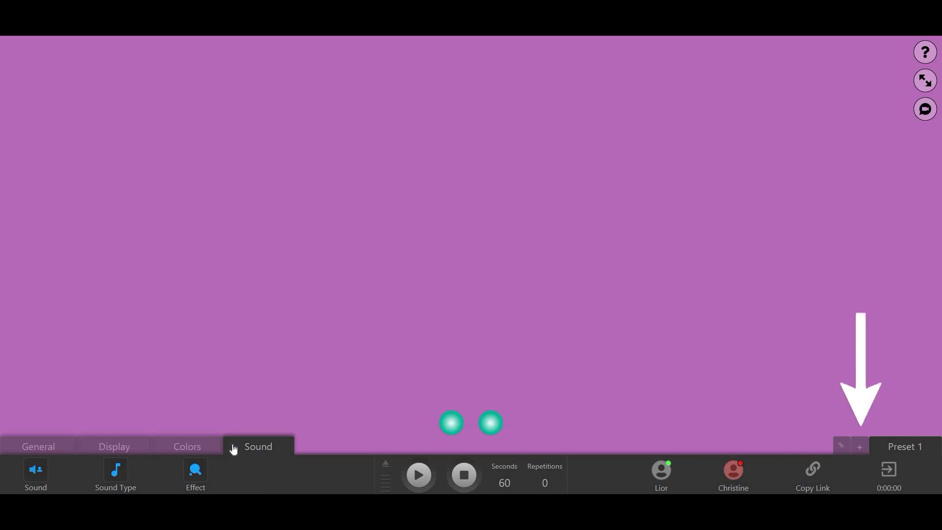
Step: Add Preset 2 and Preset 3, then switch back to the purple Preset 1
left_click(855, 453)
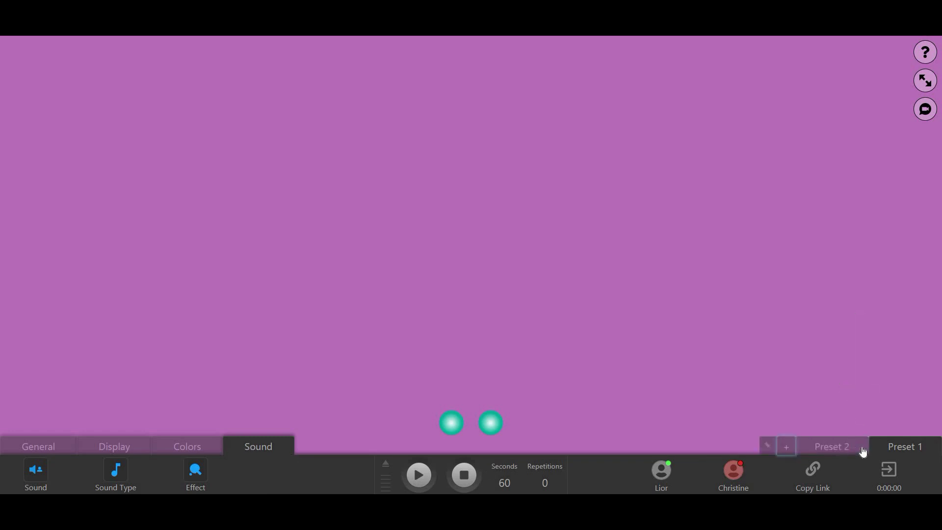
left_click(854, 451)
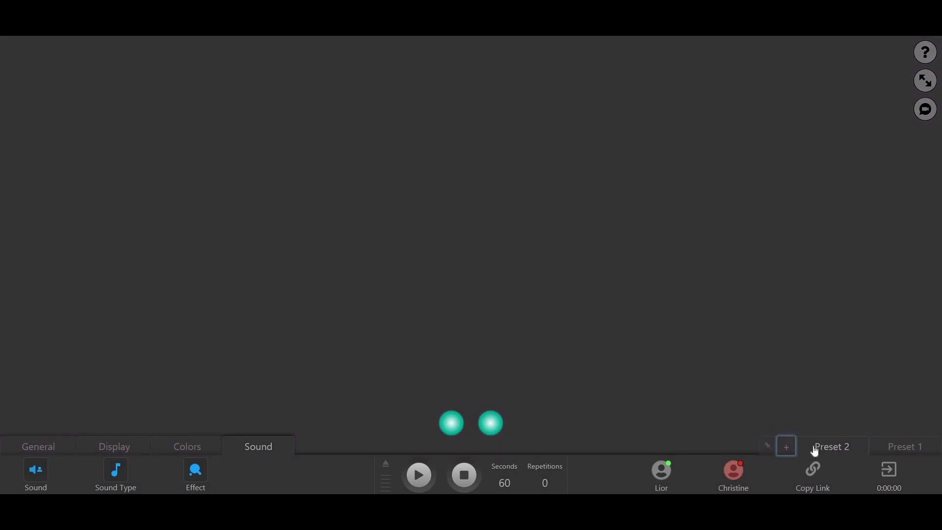
left_click(787, 447)
left_click(825, 447)
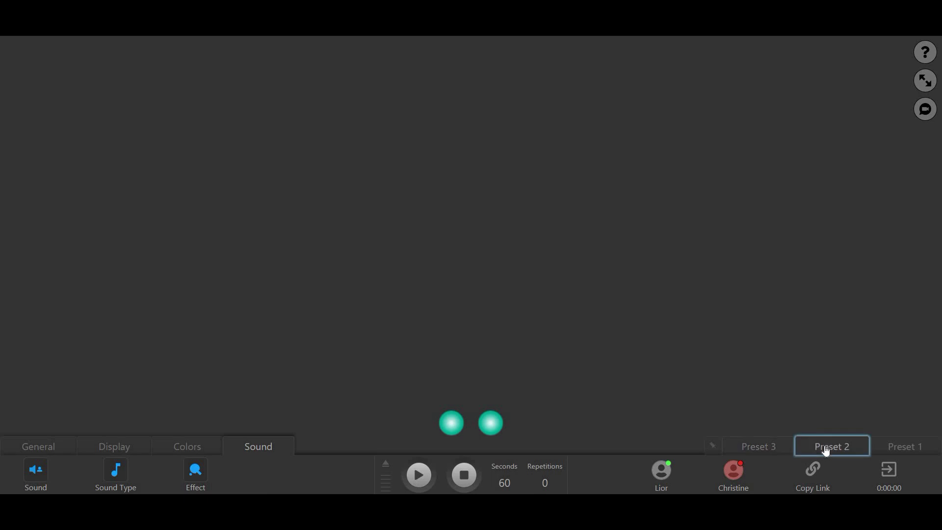
left_click(884, 450)
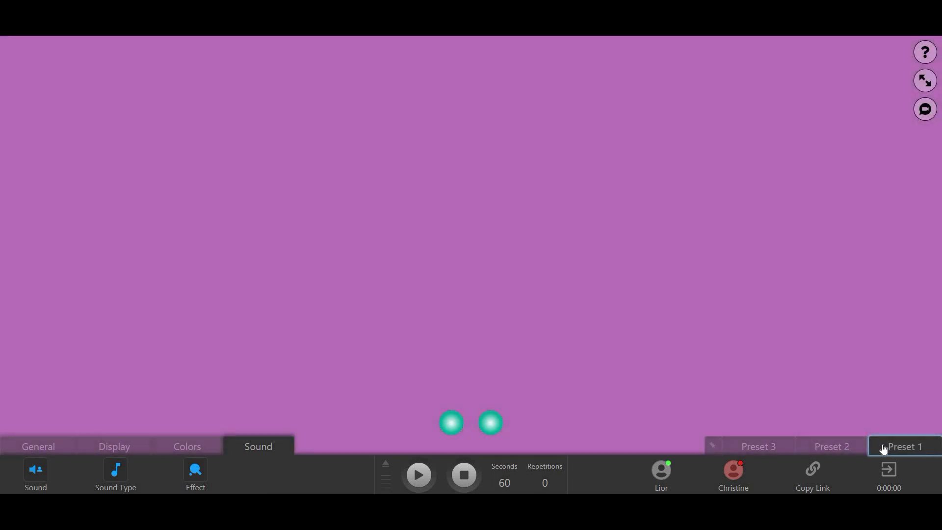
Step: Rename Preset 3 to 'Safe Place'
double_click(784, 448)
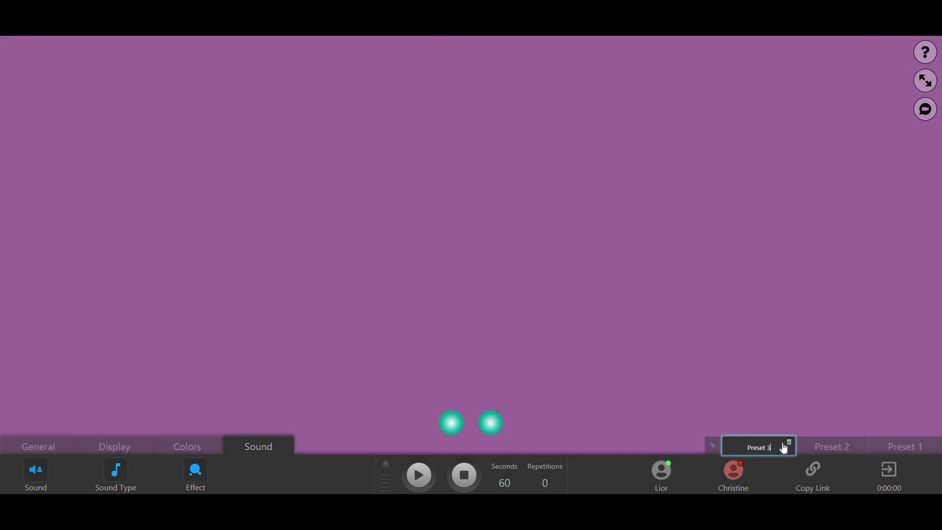
key("ctrl+a")
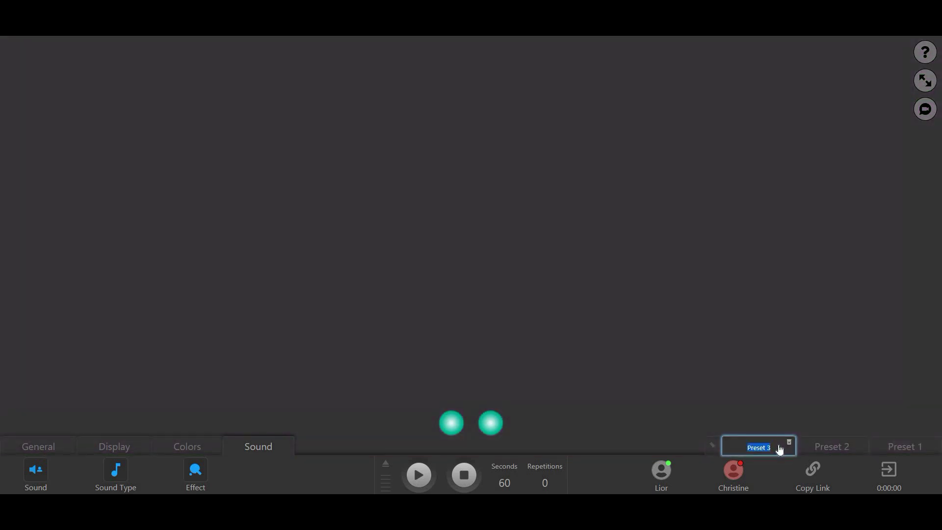
type("Safe")
type(" Place")
key("Return")
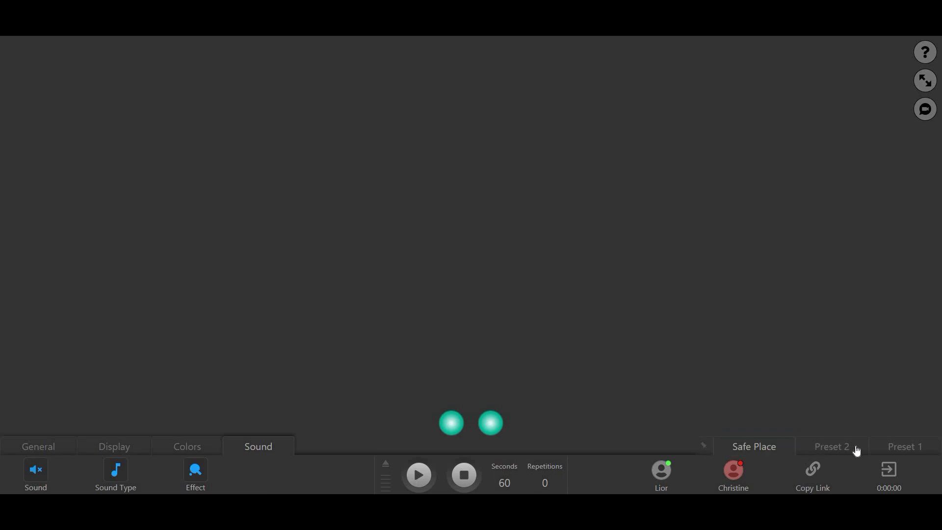
left_click(857, 450)
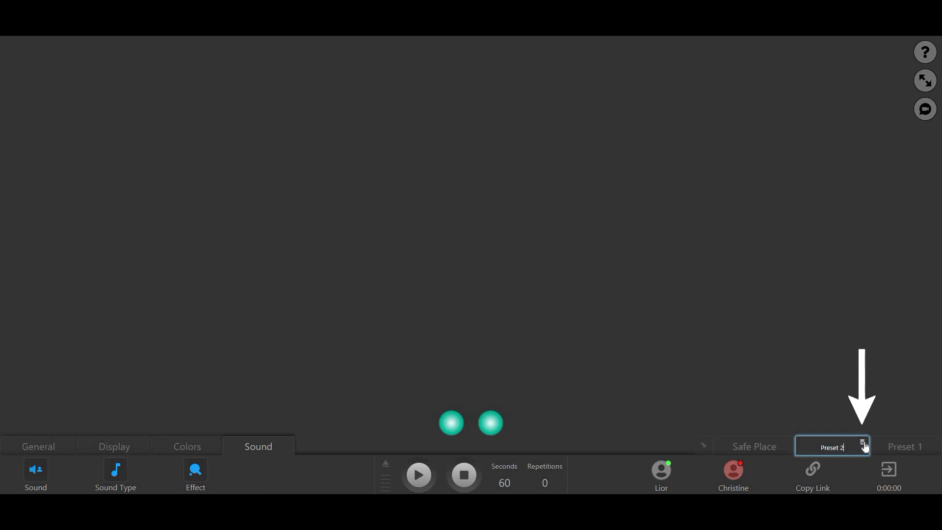
Step: Delete Preset 2 using the x on its tab
left_click(863, 443)
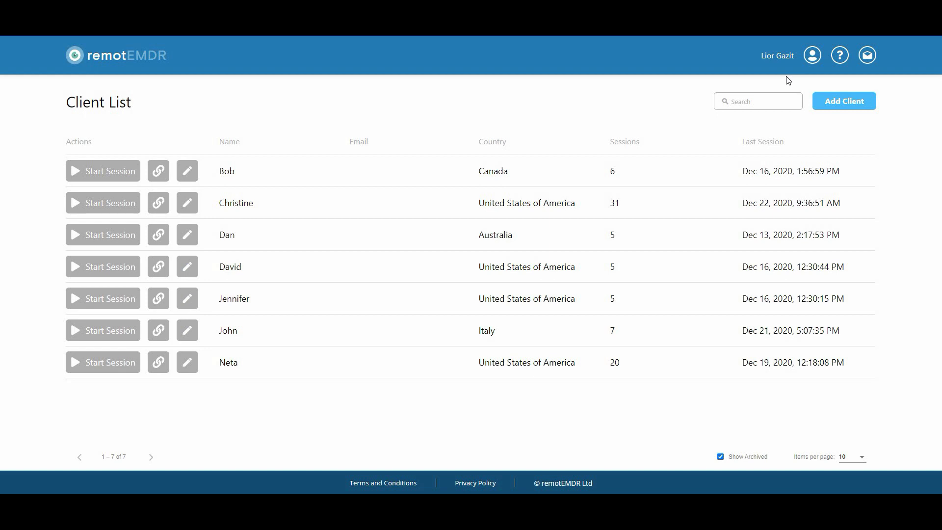
Step: Open Default Session Settings from the My Profile dialog
left_click(813, 55)
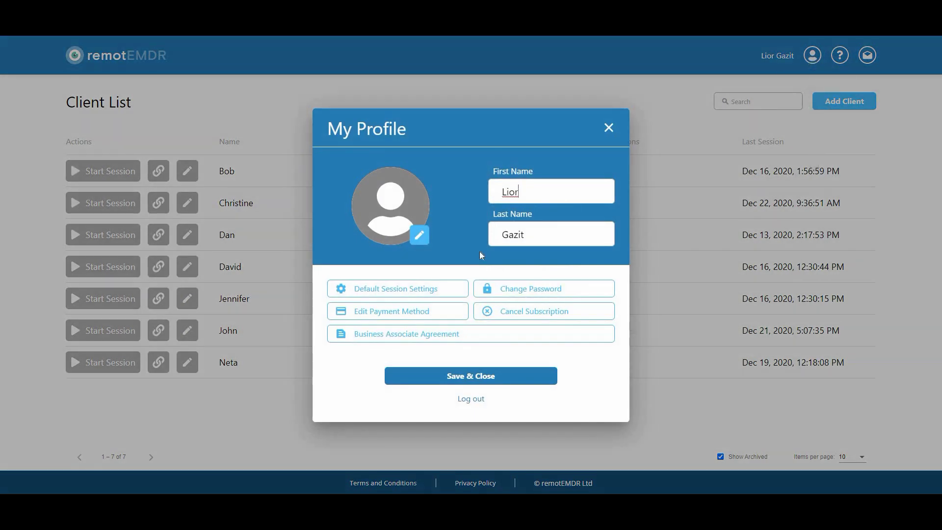
left_click(422, 291)
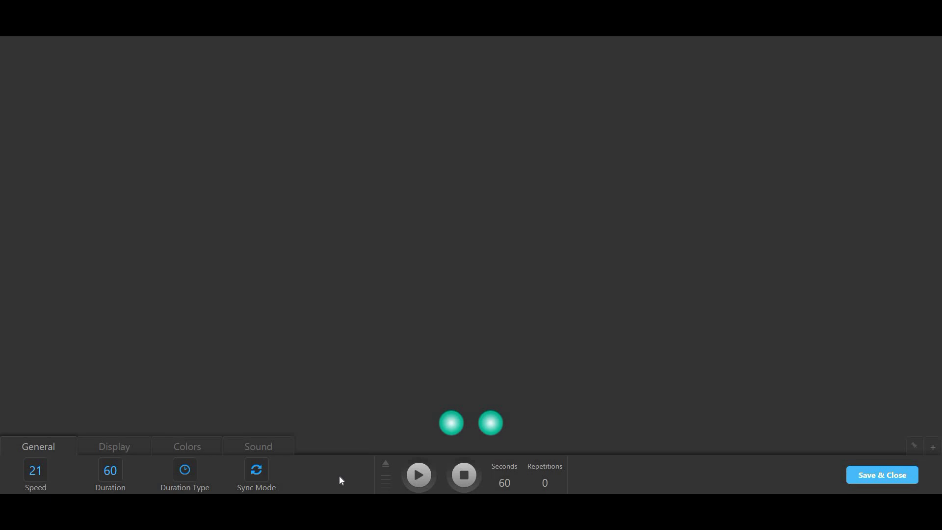
Step: Add two default presets and give Preset 2 a light blue background
left_click(932, 447)
left_click(860, 449)
left_click(203, 446)
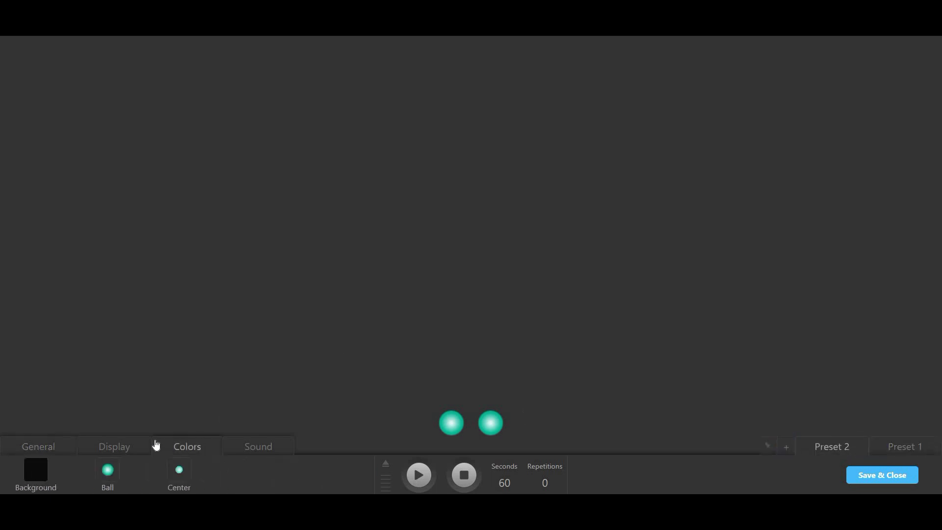
left_click(36, 469)
left_click(59, 423)
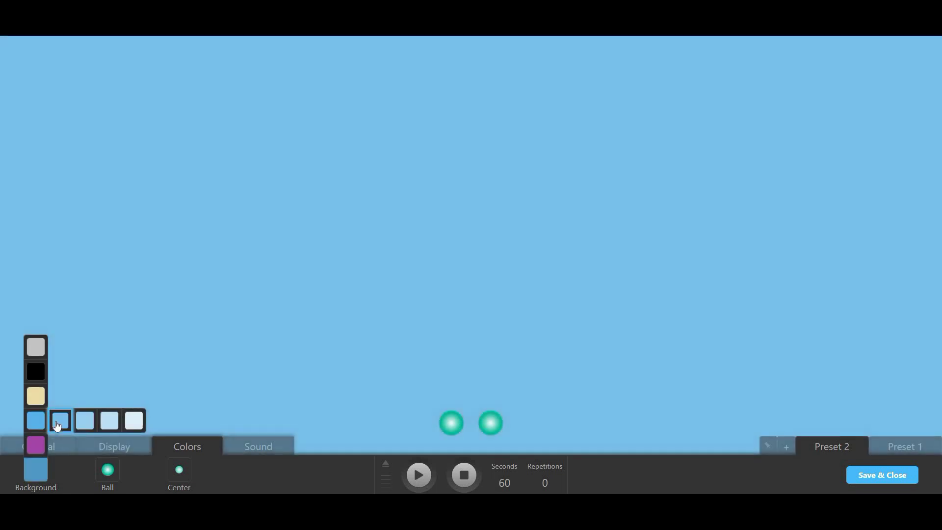
Step: Give default Preset 1 a beige background, then save and close
left_click(902, 447)
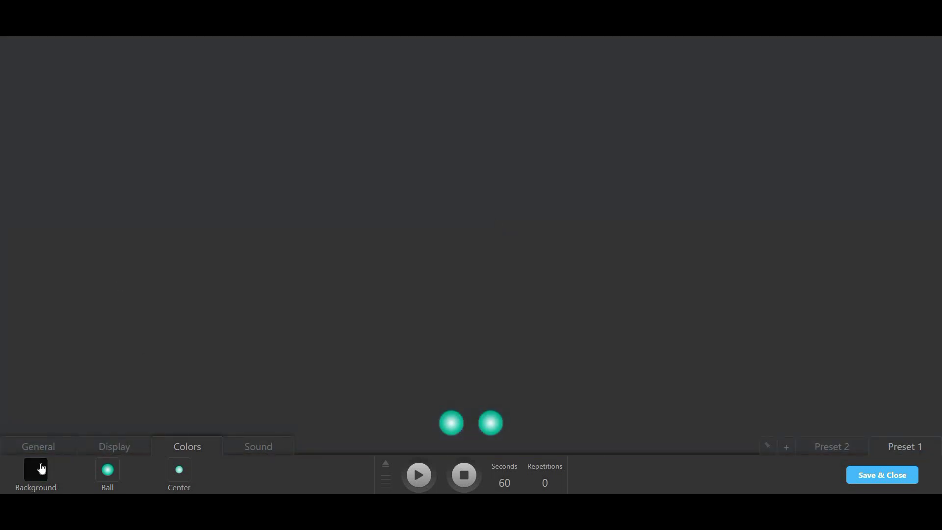
left_click(41, 469)
left_click(84, 395)
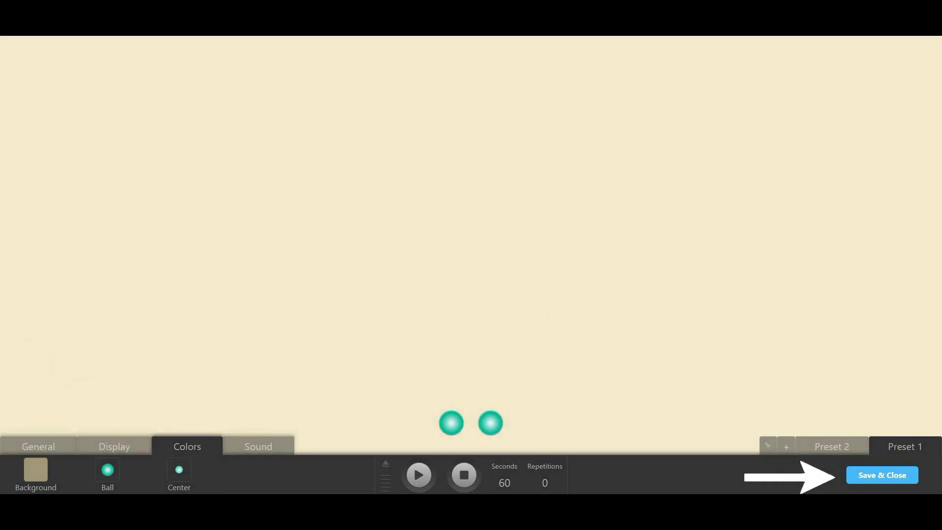
left_click(881, 476)
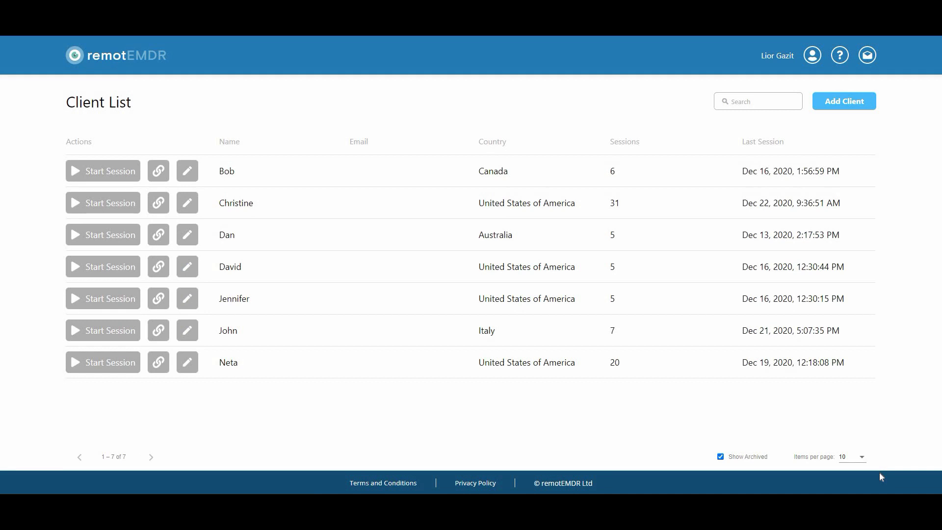
Step: Create a new client named 'New'
left_click(864, 104)
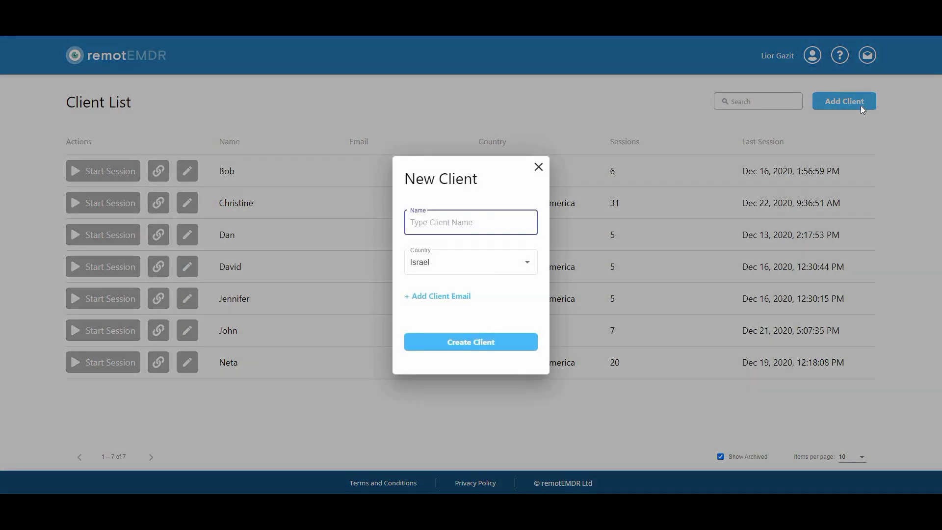
type("New")
left_click(498, 339)
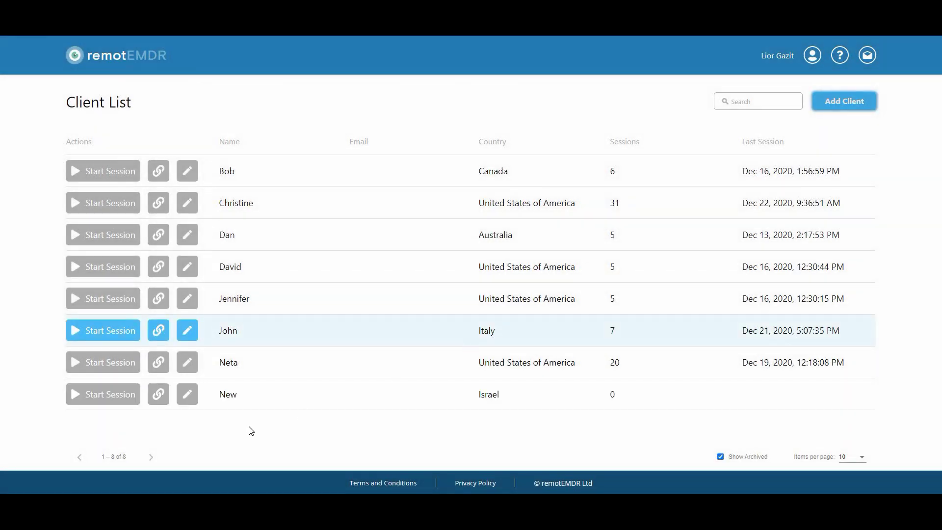
Step: Start a session with New and switch to the light blue Preset 2
left_click(110, 396)
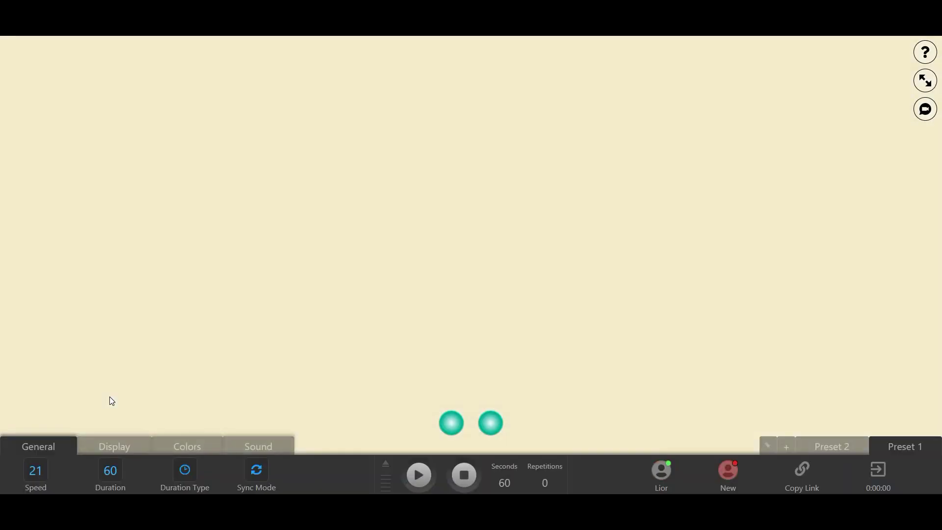
left_click(832, 444)
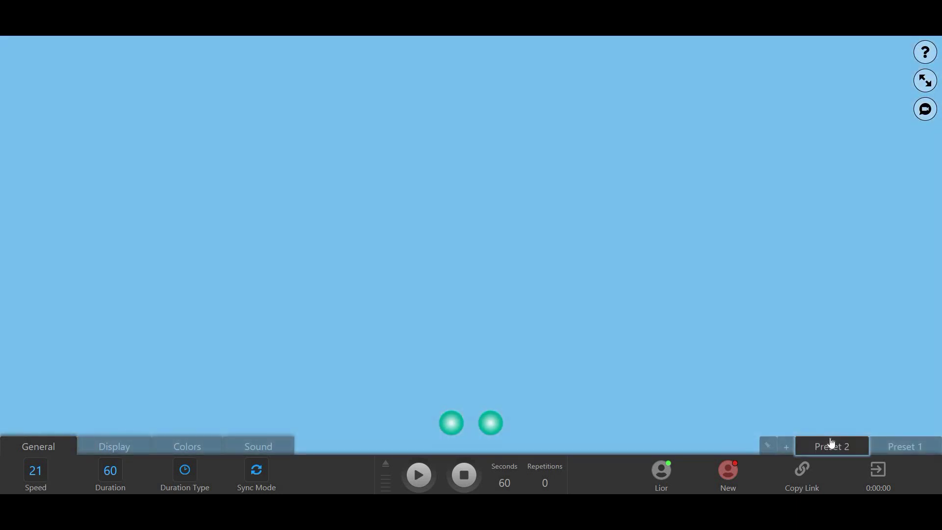